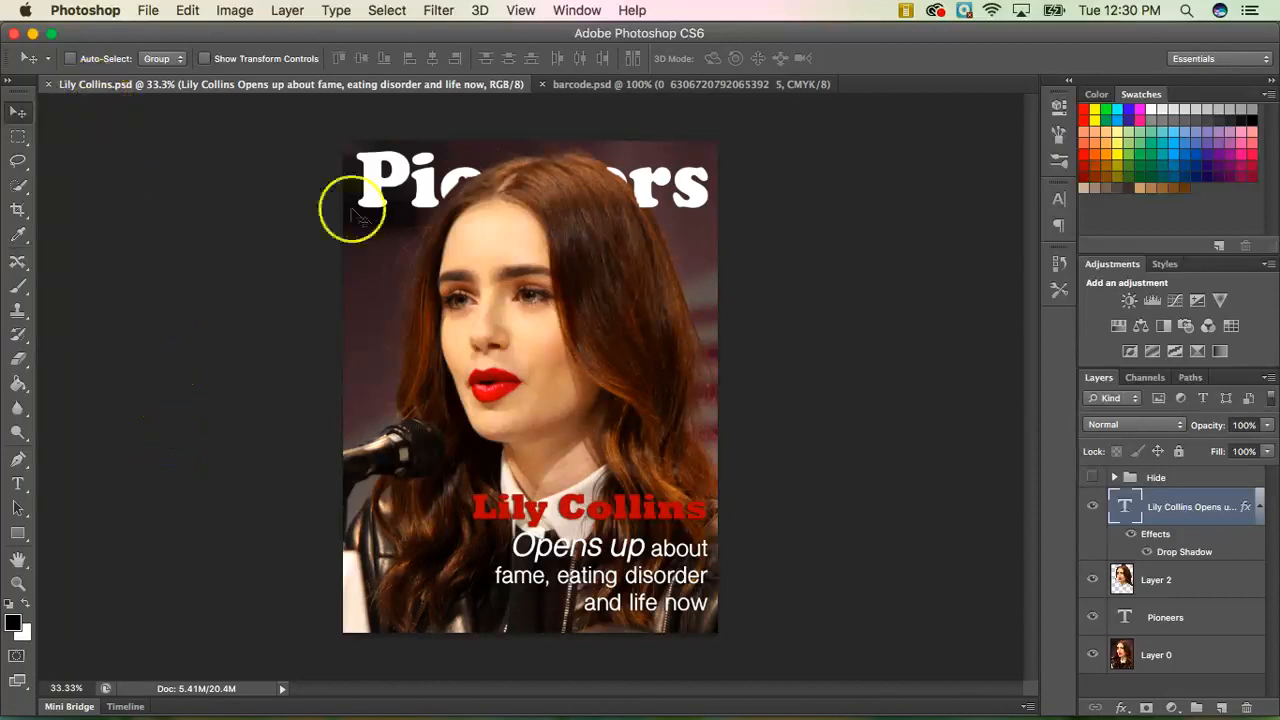
Step: In barcode.psd, duplicate the number text layer and Layer 1 together within the same document
left_click(577, 88)
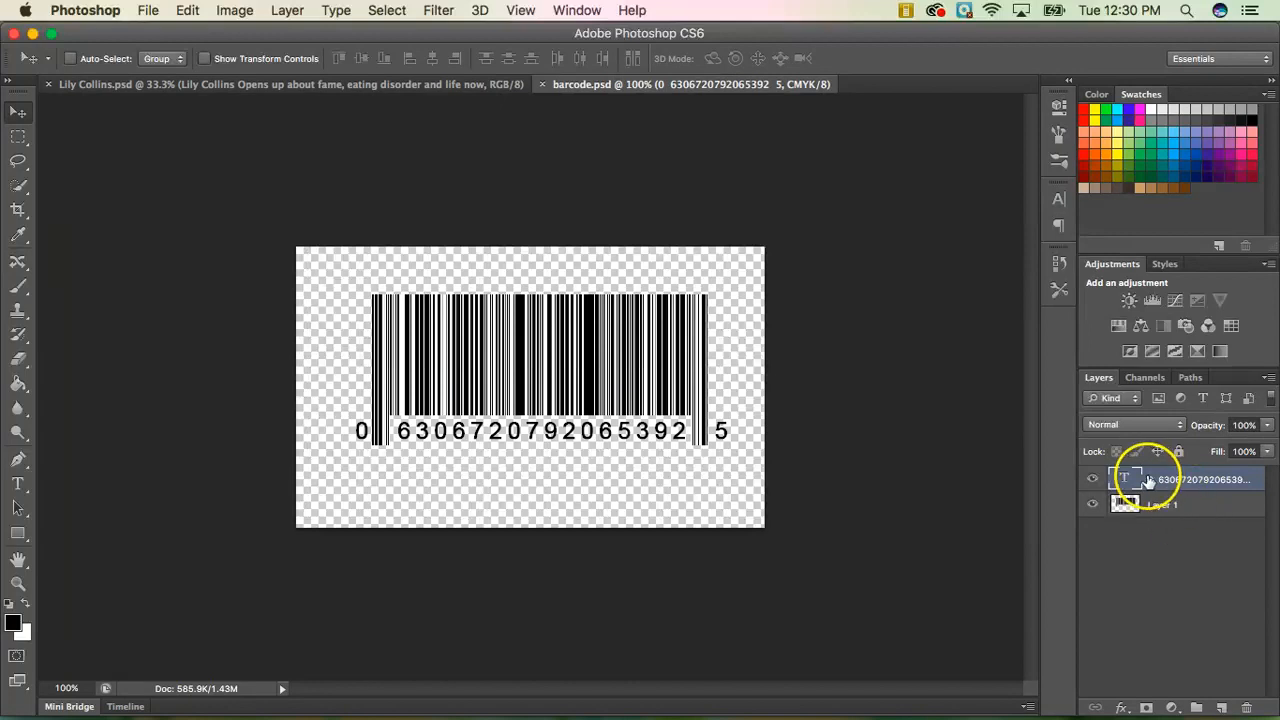
left_click(1198, 507, "shift")
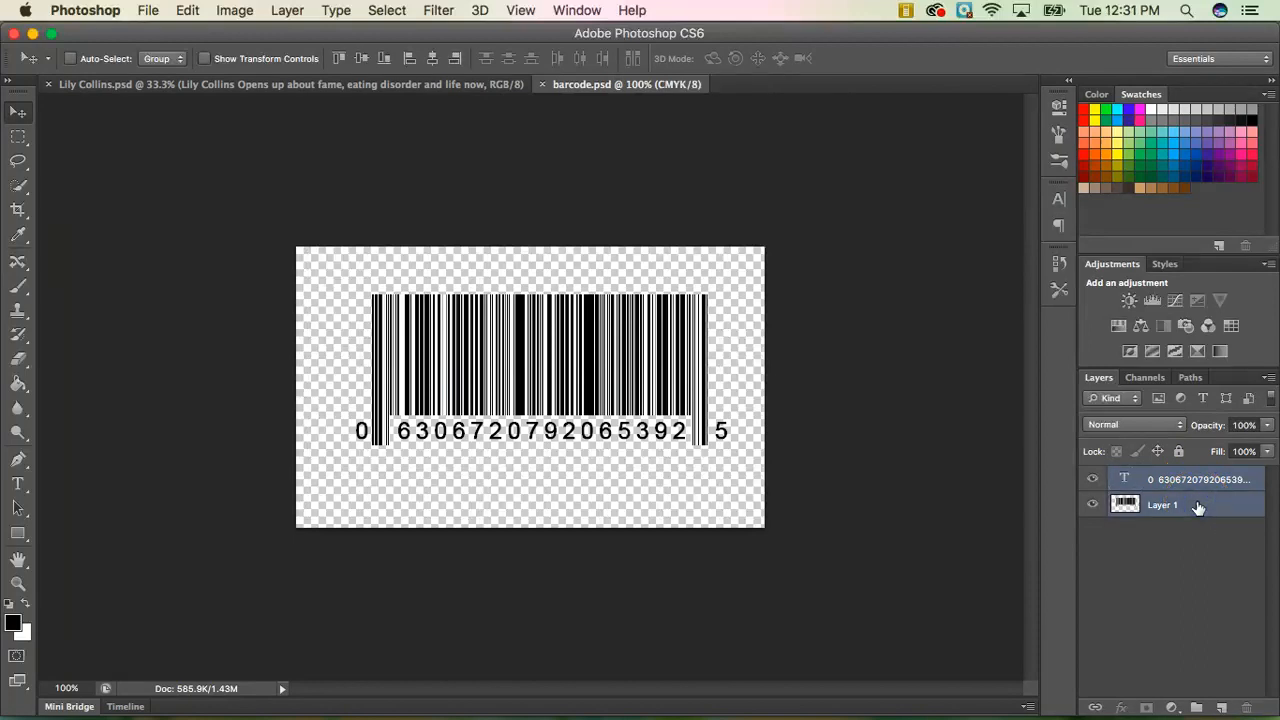
right_click(1198, 507)
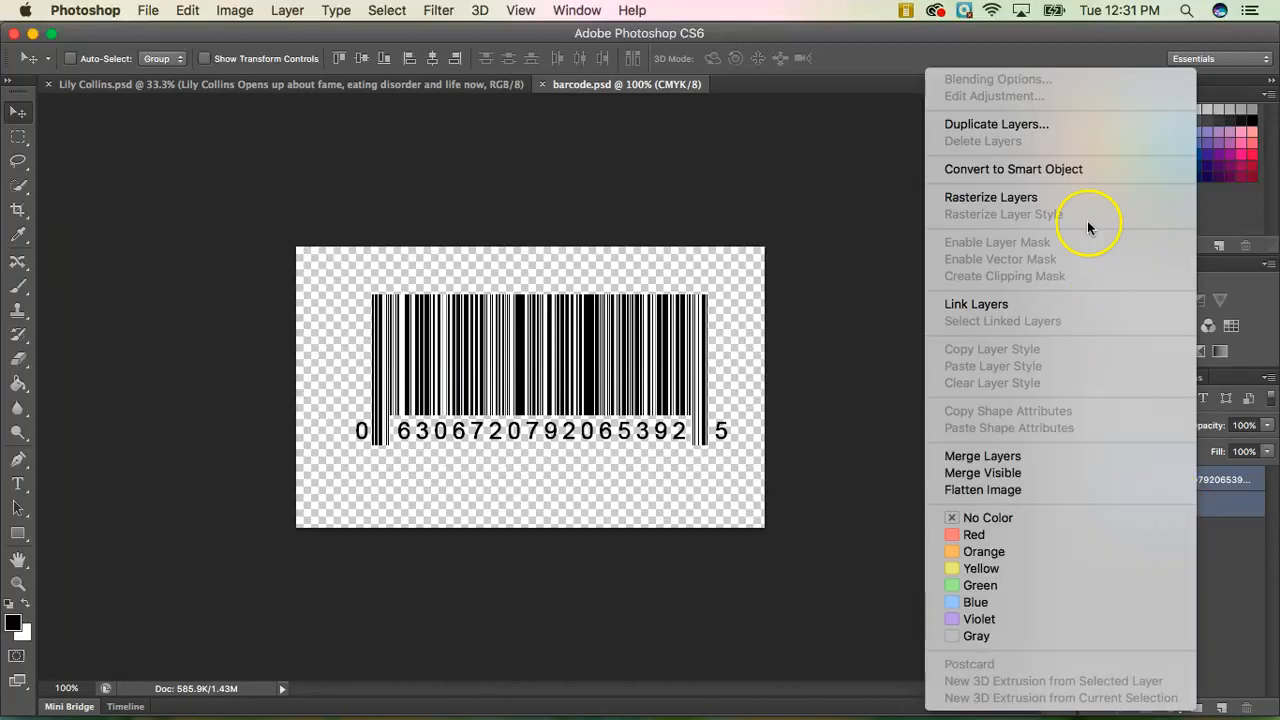
left_click(1070, 126)
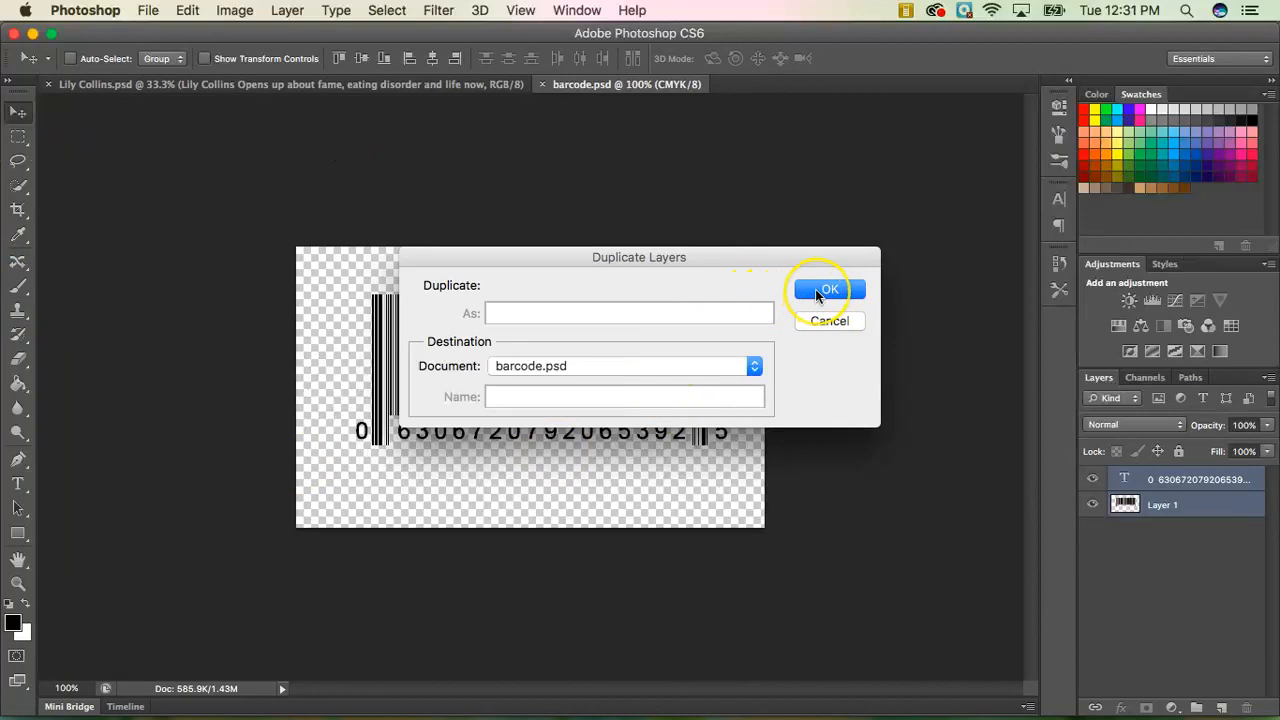
left_click(817, 292)
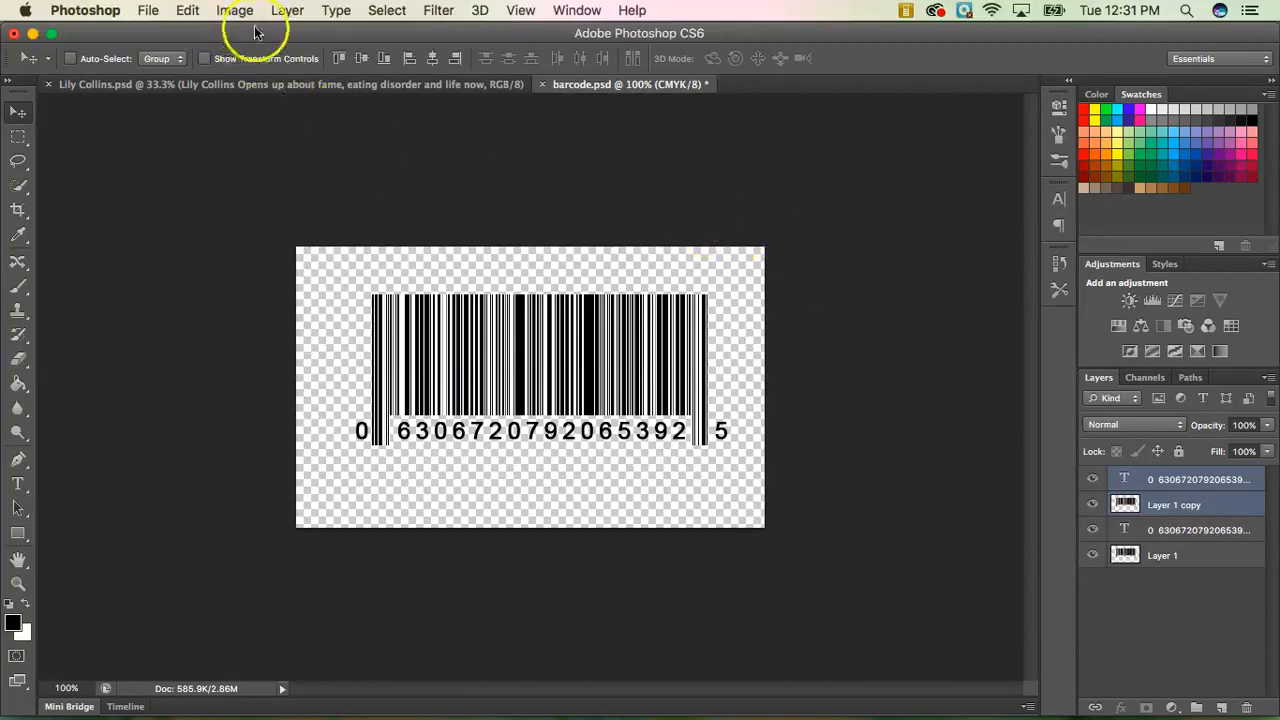
Step: Merge the duplicated number text layer and Layer 1 copy into a single layer
left_click(283, 15)
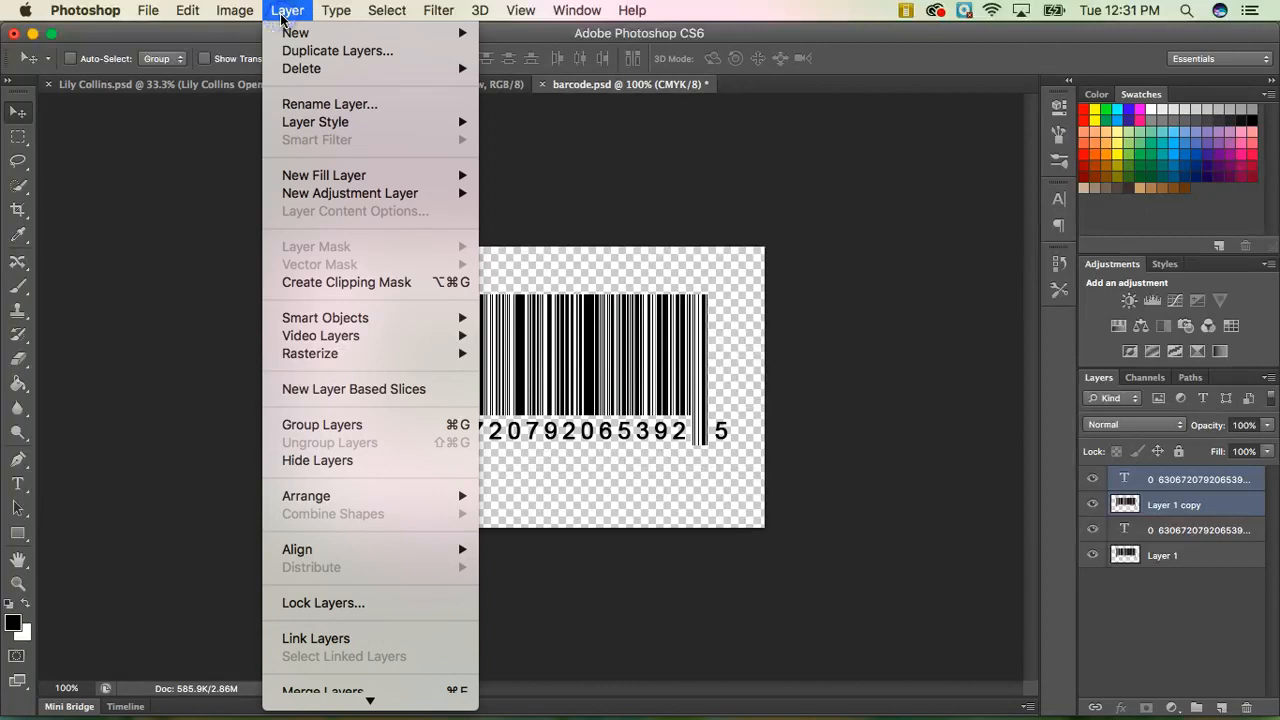
mouse_move(307, 703)
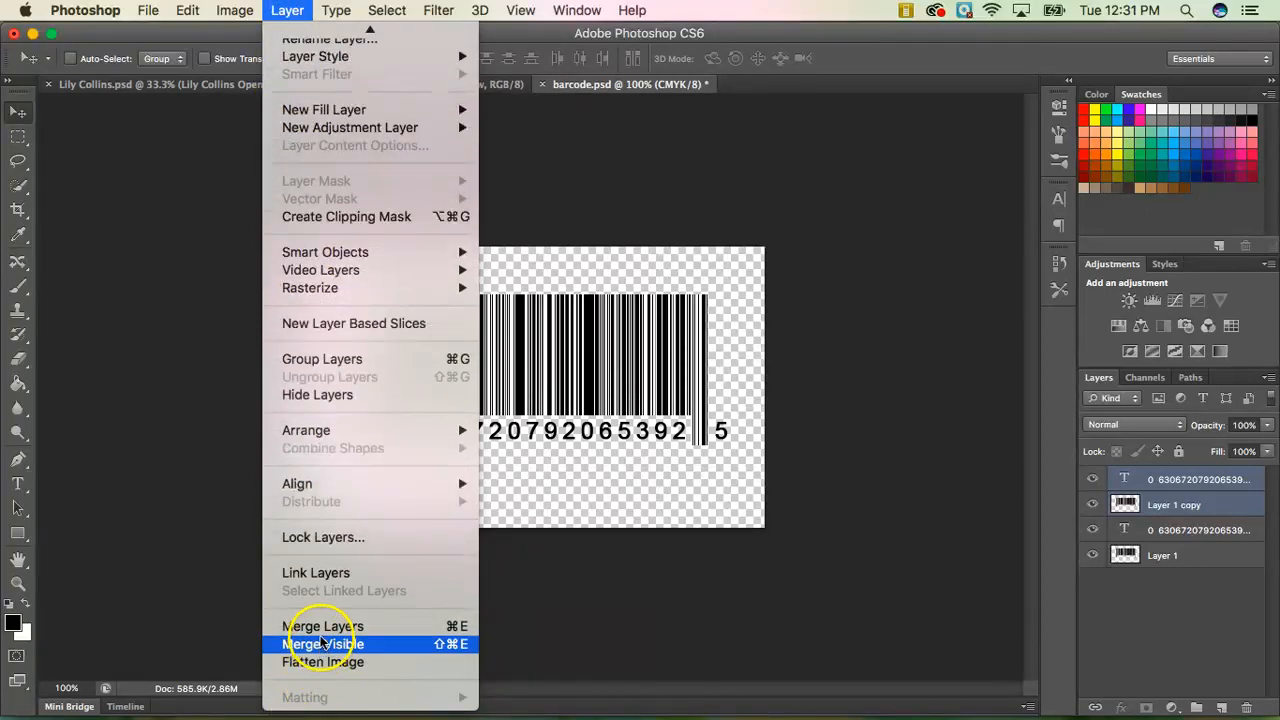
left_click(427, 629)
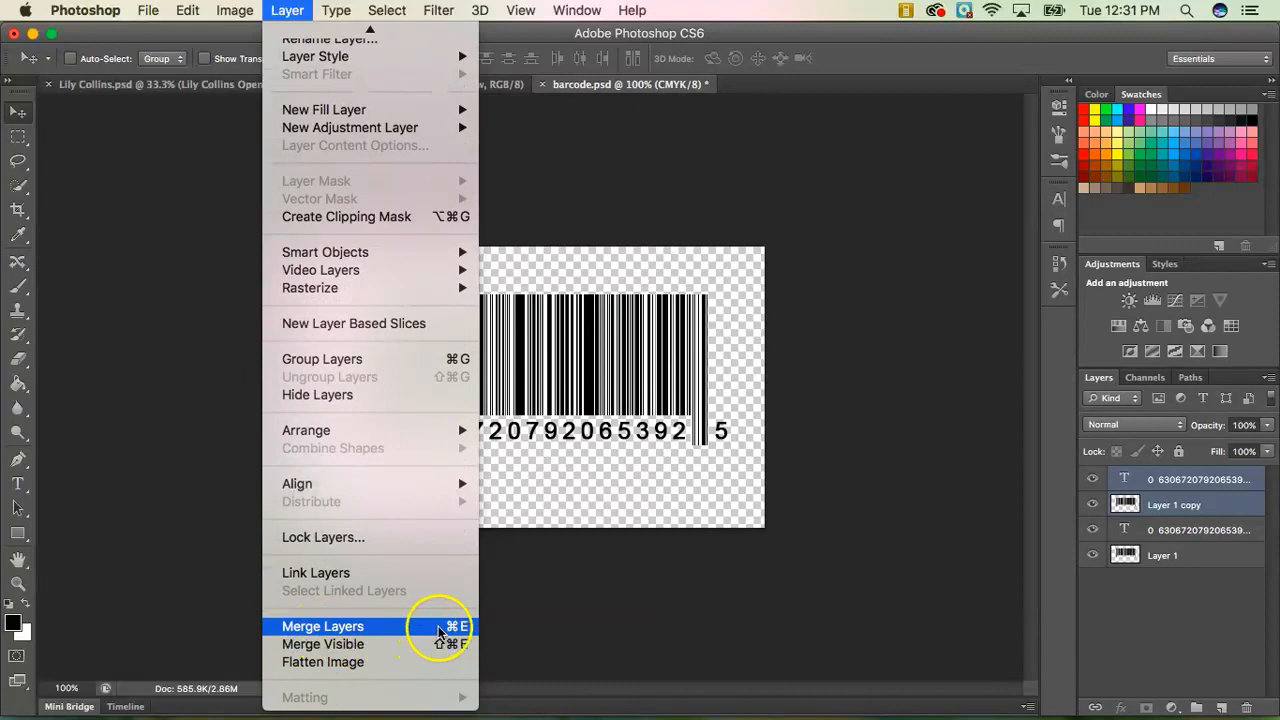
left_click(593, 600)
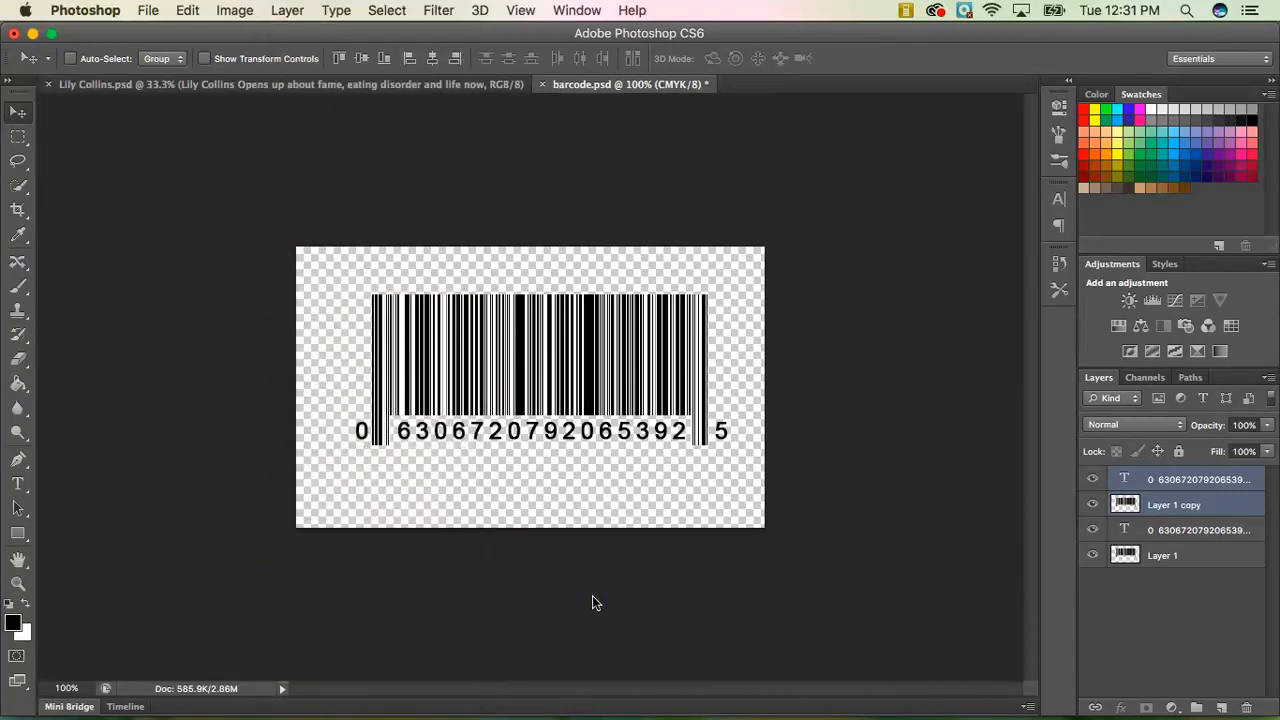
key("super+e")
left_click(651, 602)
Step: Rename the merged layer as Barcode
left_click(1138, 487)
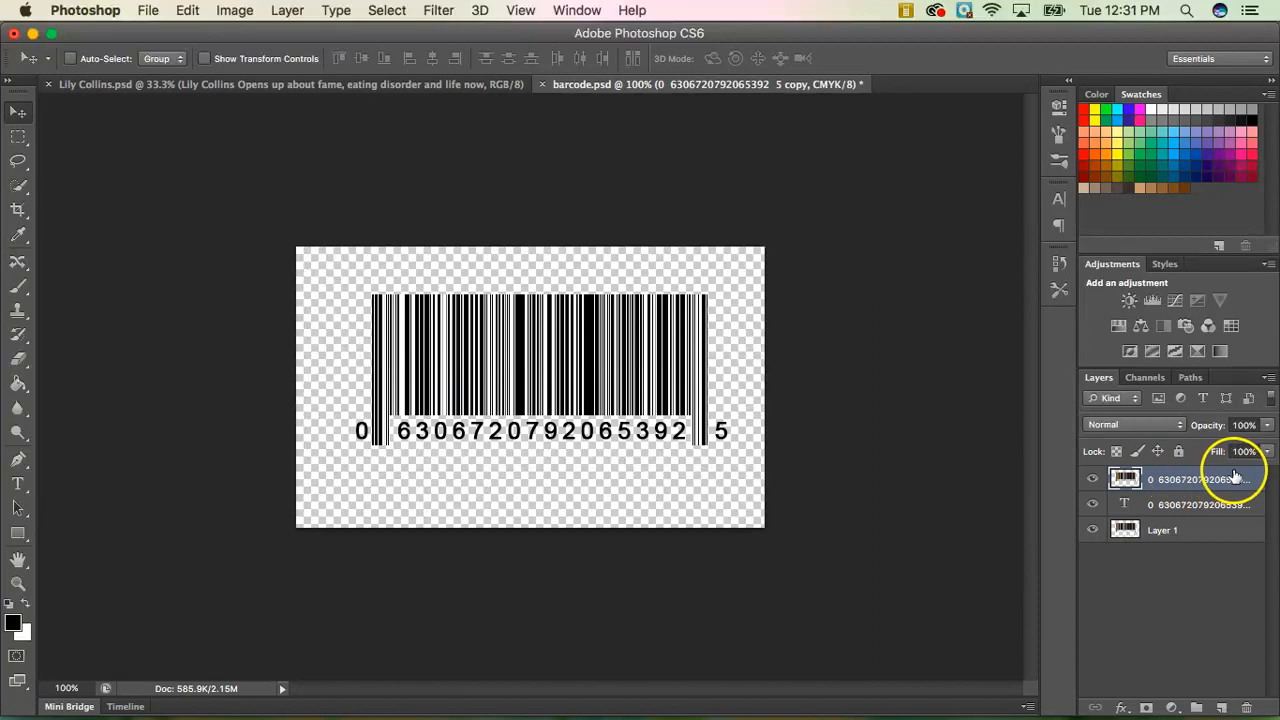
left_click(1180, 481)
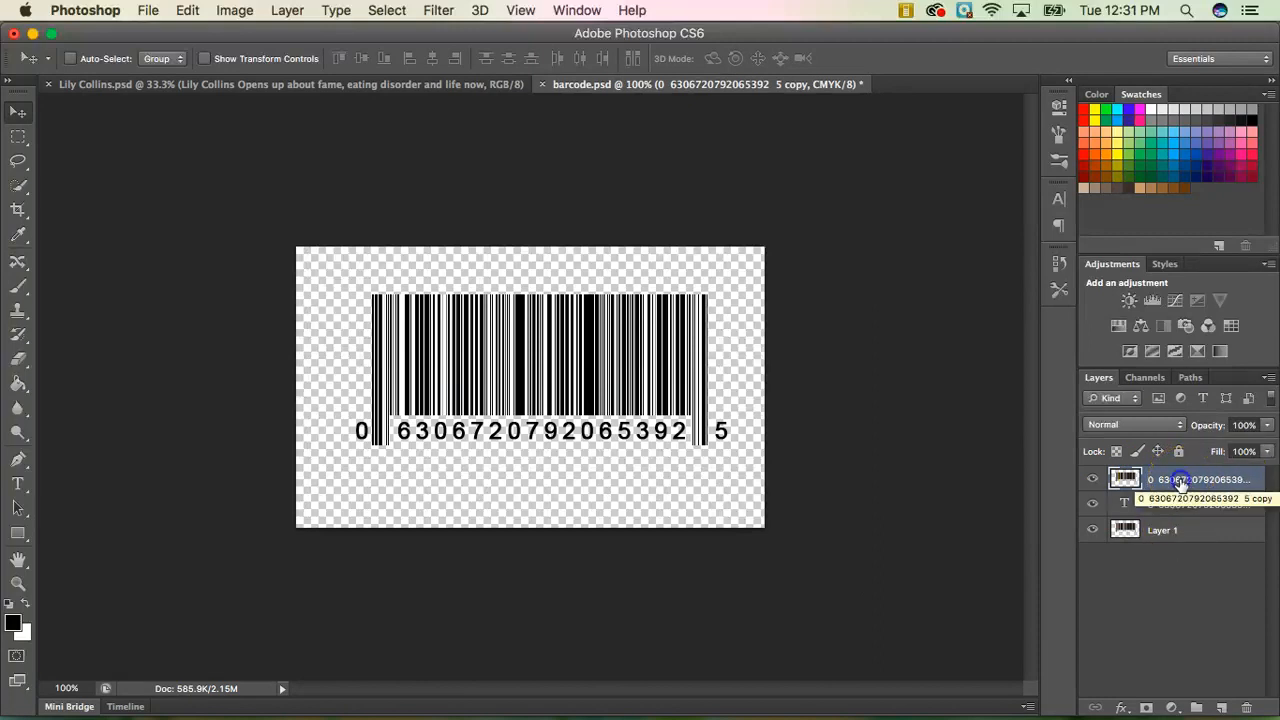
double_click(1180, 481)
type("Barcode")
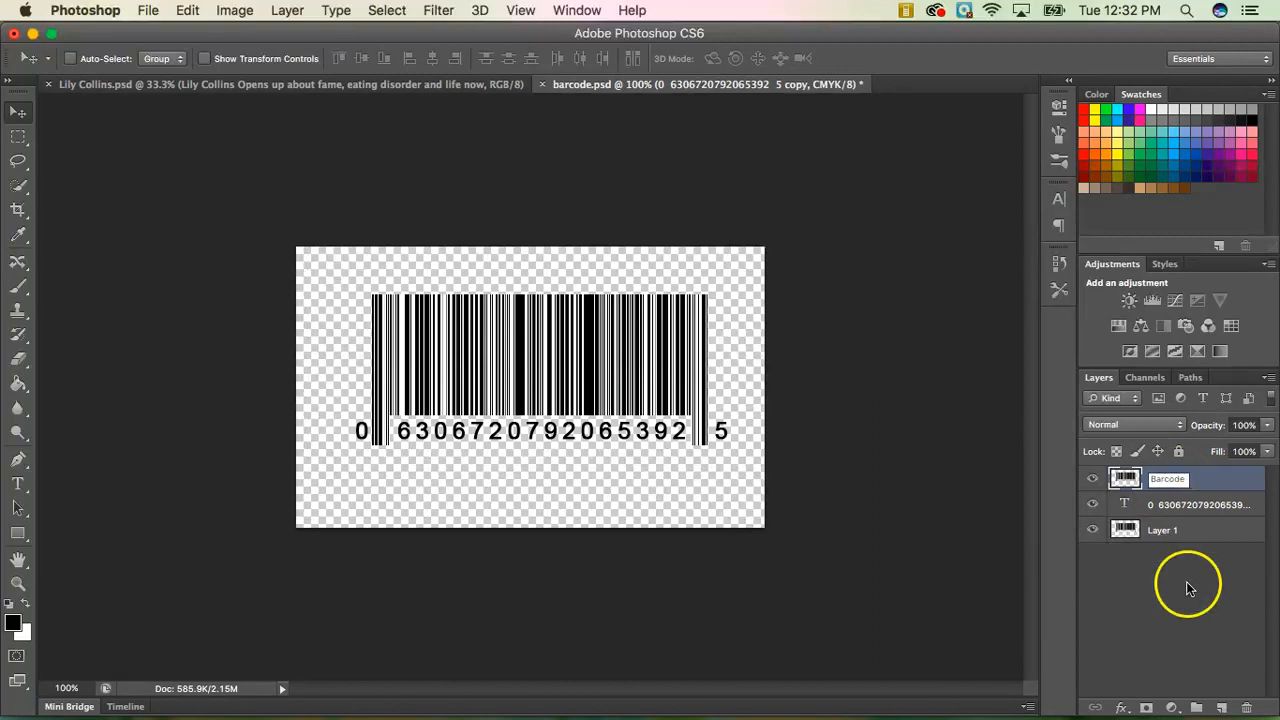
left_click(1186, 583)
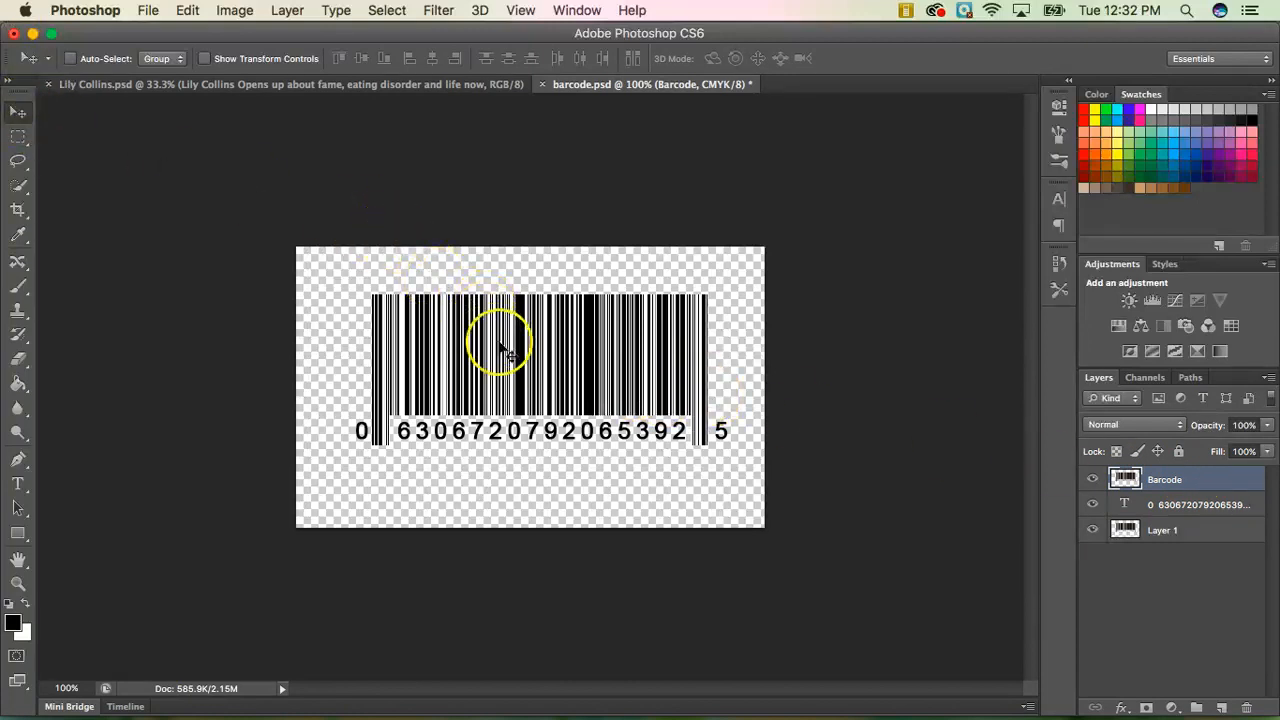
Step: Copy the Barcode layer into the lower-left corner of the cover in Lily Collins.psd and scale it proportionally to about 55%
left_click_drag(512, 360, 445, 405)
left_click_drag(402, 471, 404, 590)
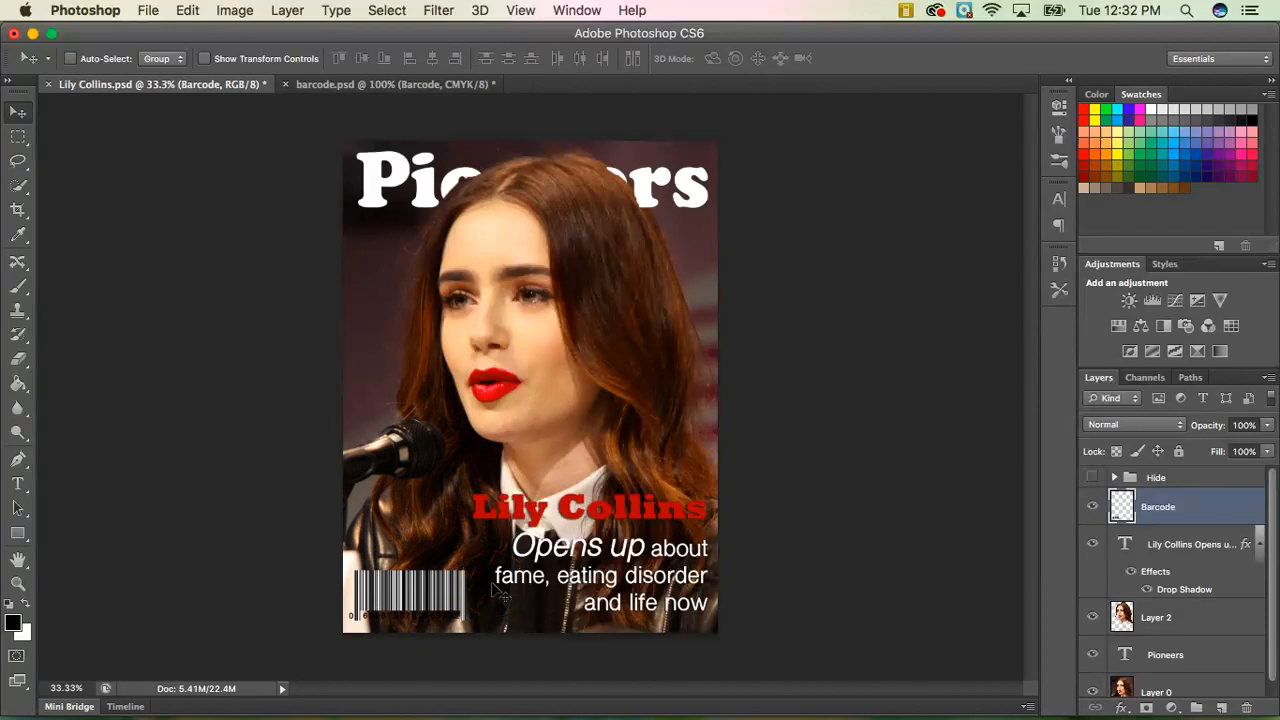
key("super+t")
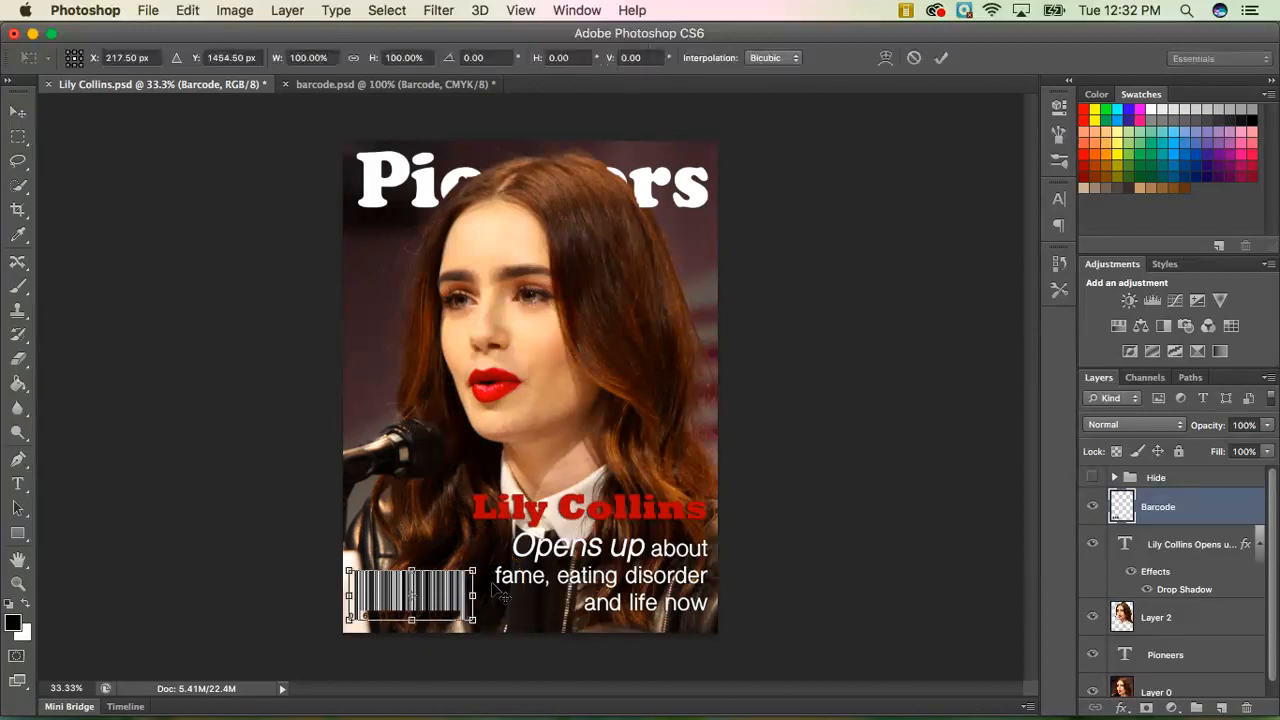
left_click_drag(474, 569, 418, 594)
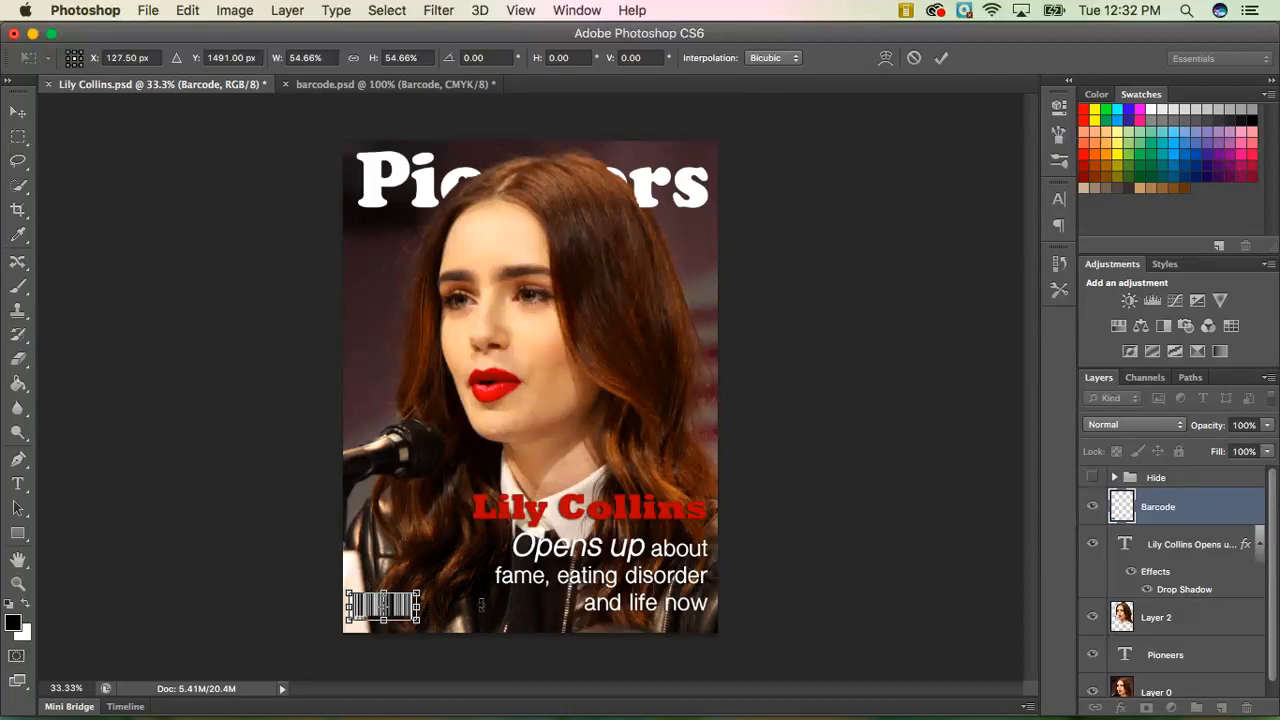
key("Return")
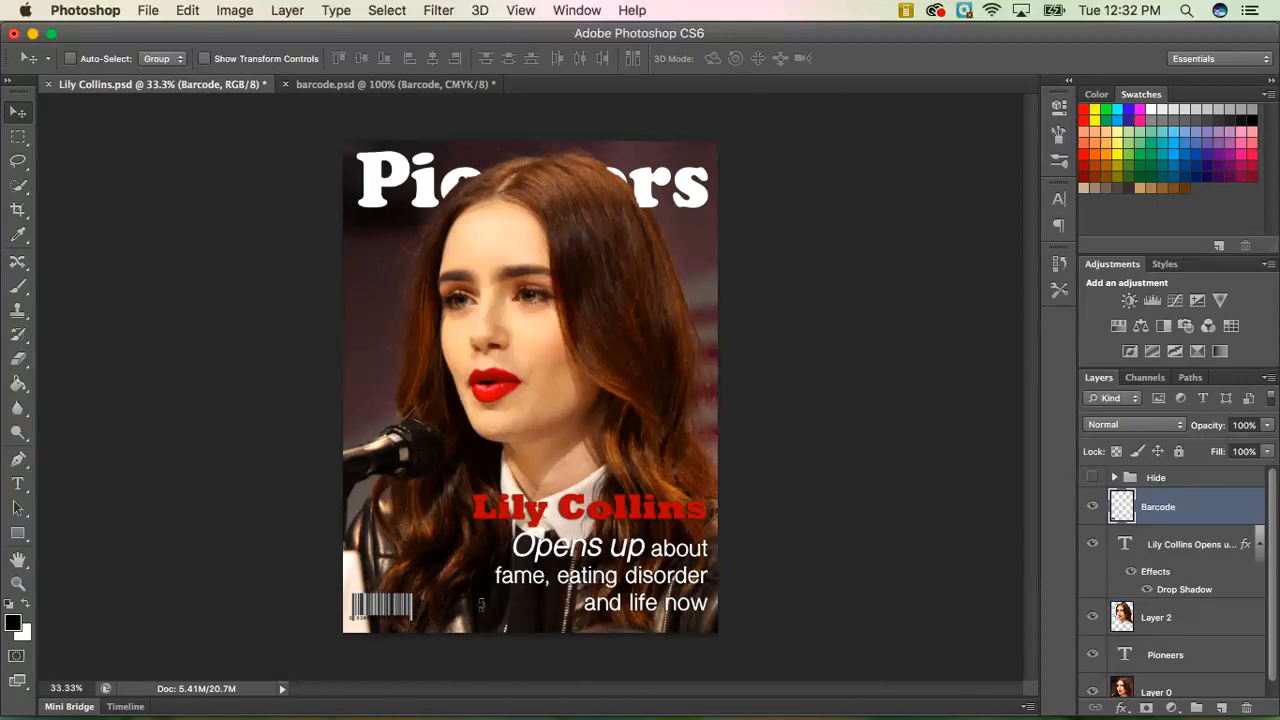
Step: Draw a white rectangle with no stroke, about 230 × 109 px, covering the barcode in the cover's lower-left corner
key("super+equal")
key("super+equal")
key("super+equal")
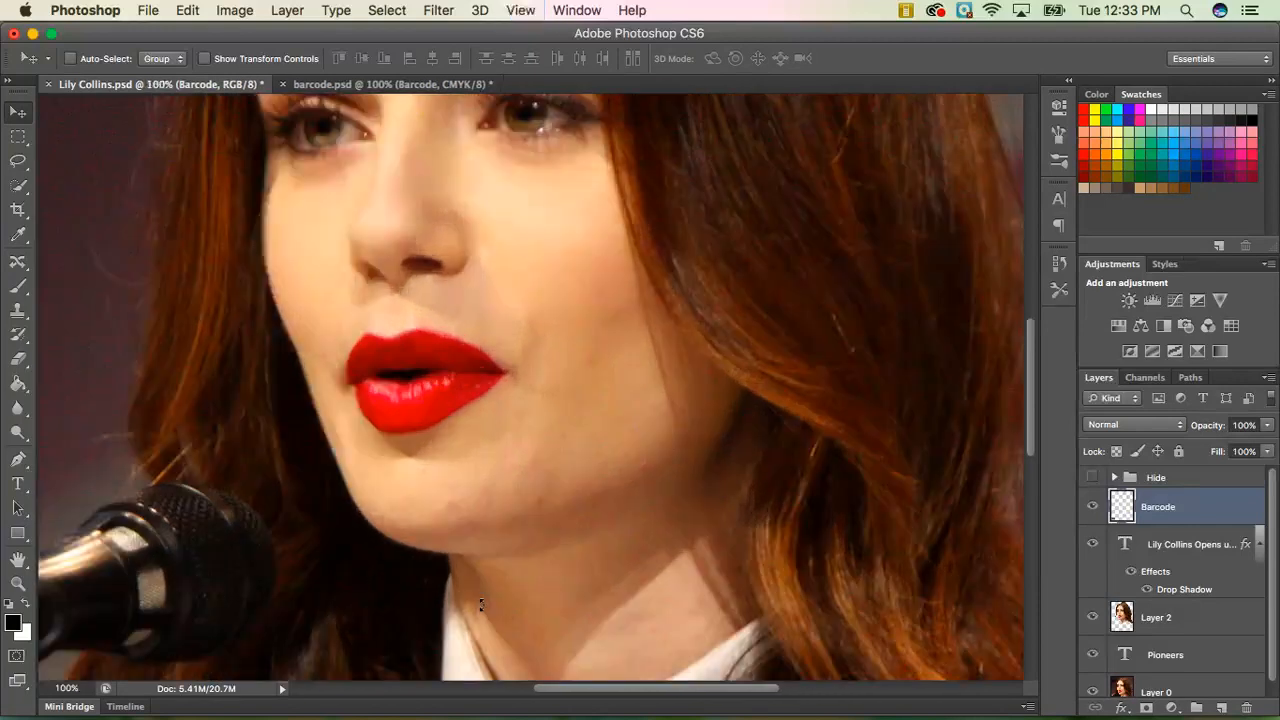
left_click(535, 480)
scroll(535, 480, "up", 5)
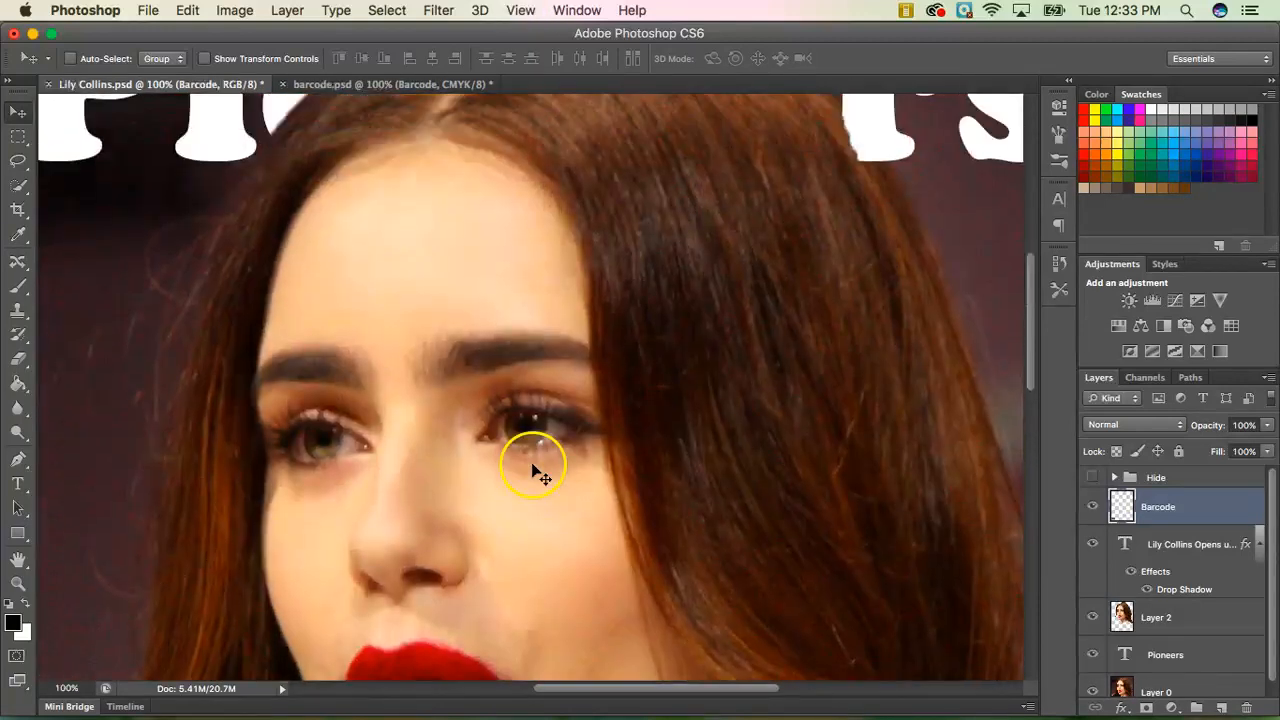
scroll(535, 480, "down", 10)
scroll(540, 478, "down", 5)
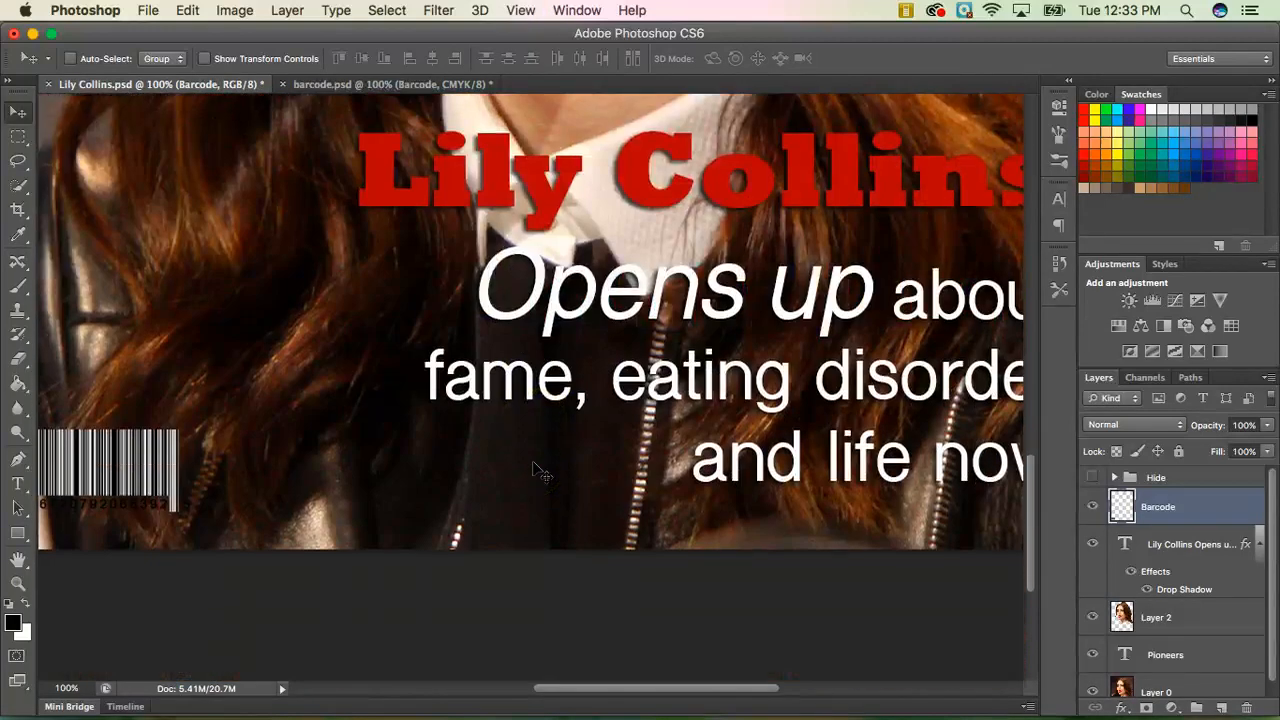
left_click_drag(649, 688, 597, 697)
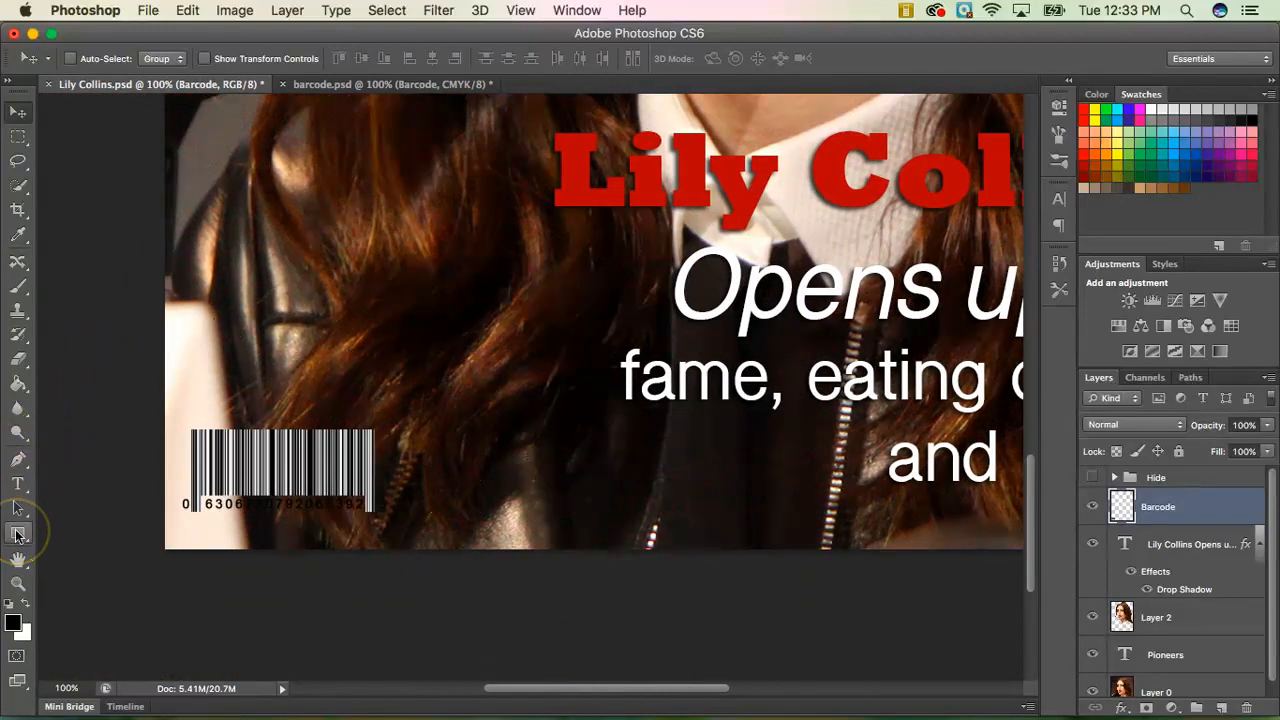
left_click(17, 534)
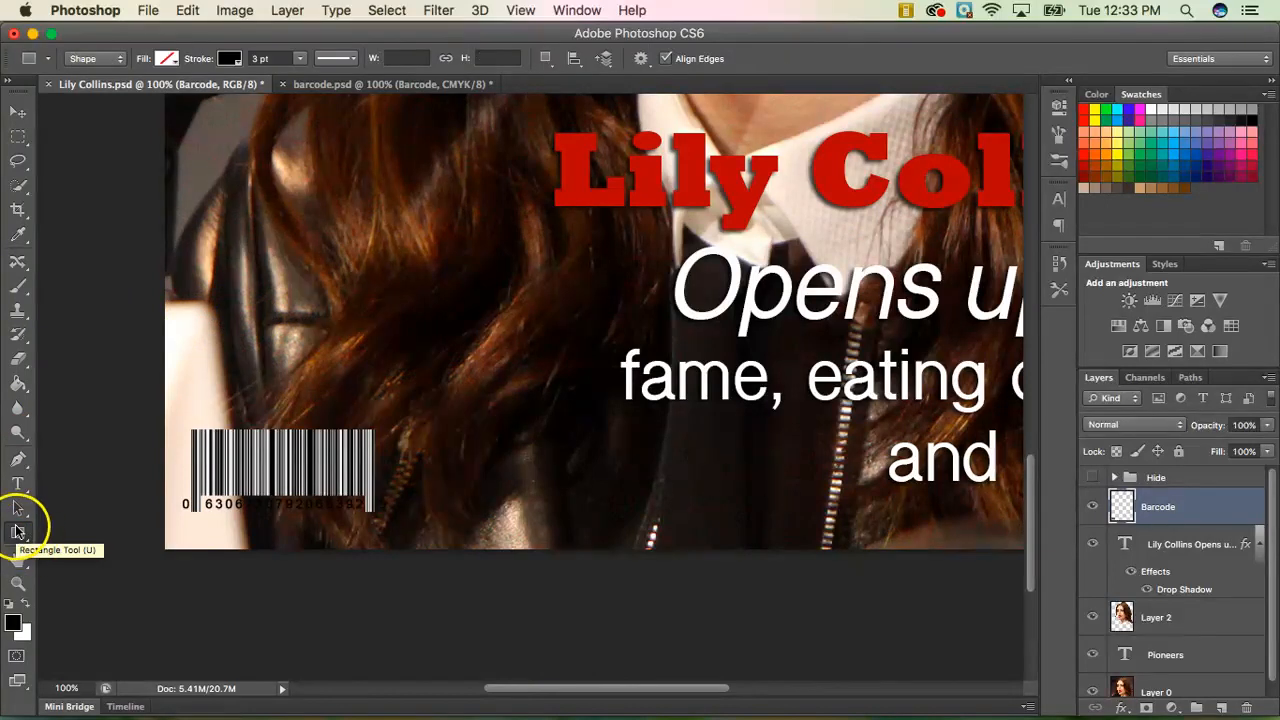
left_click(17, 534)
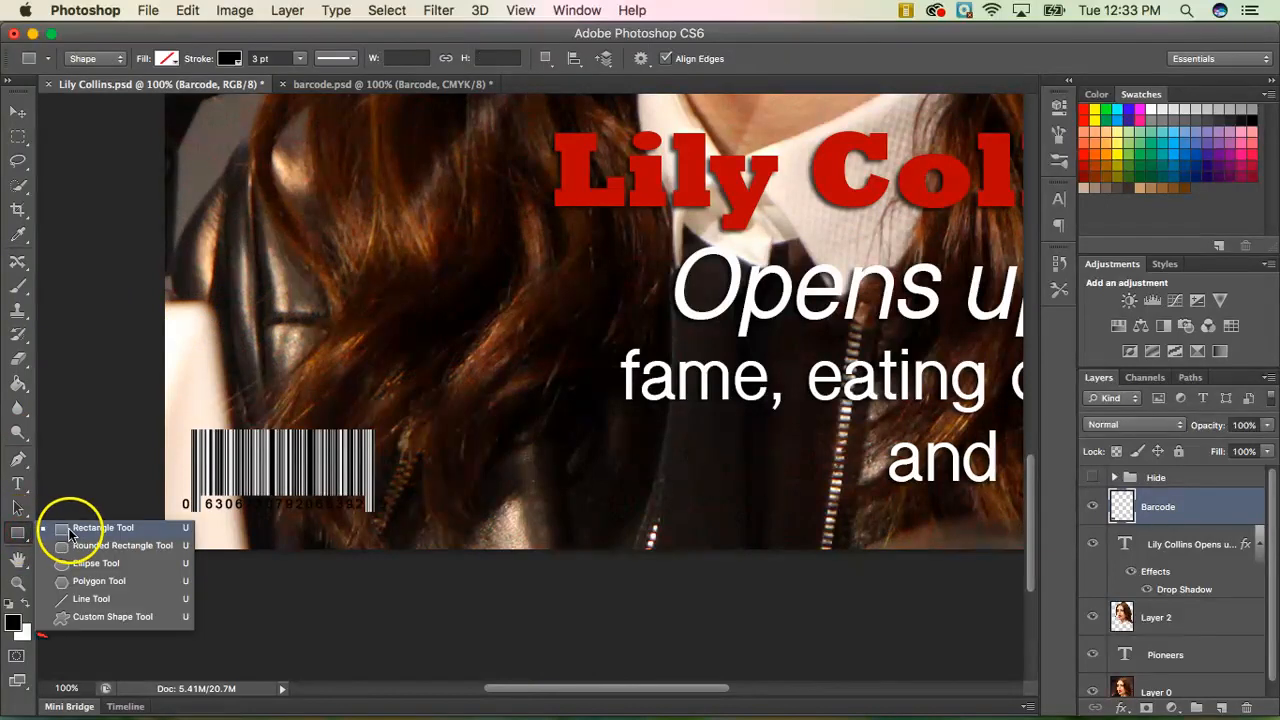
left_click(71, 530)
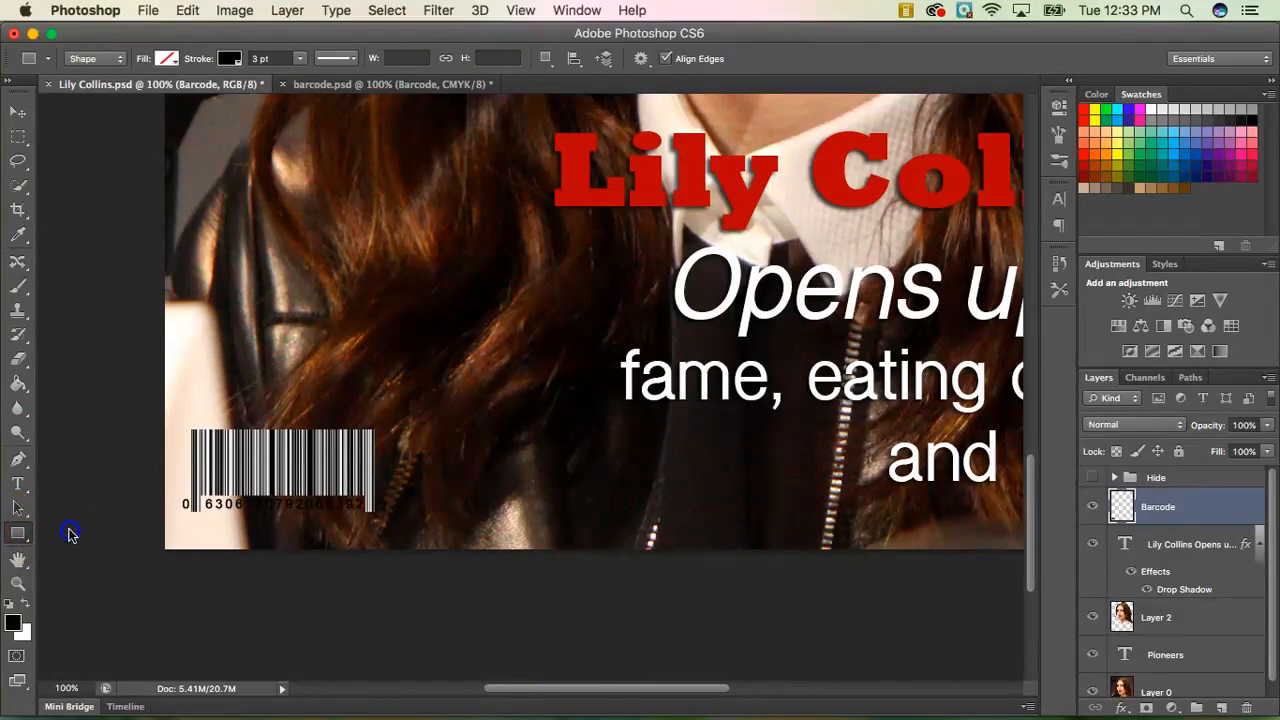
left_click(229, 58)
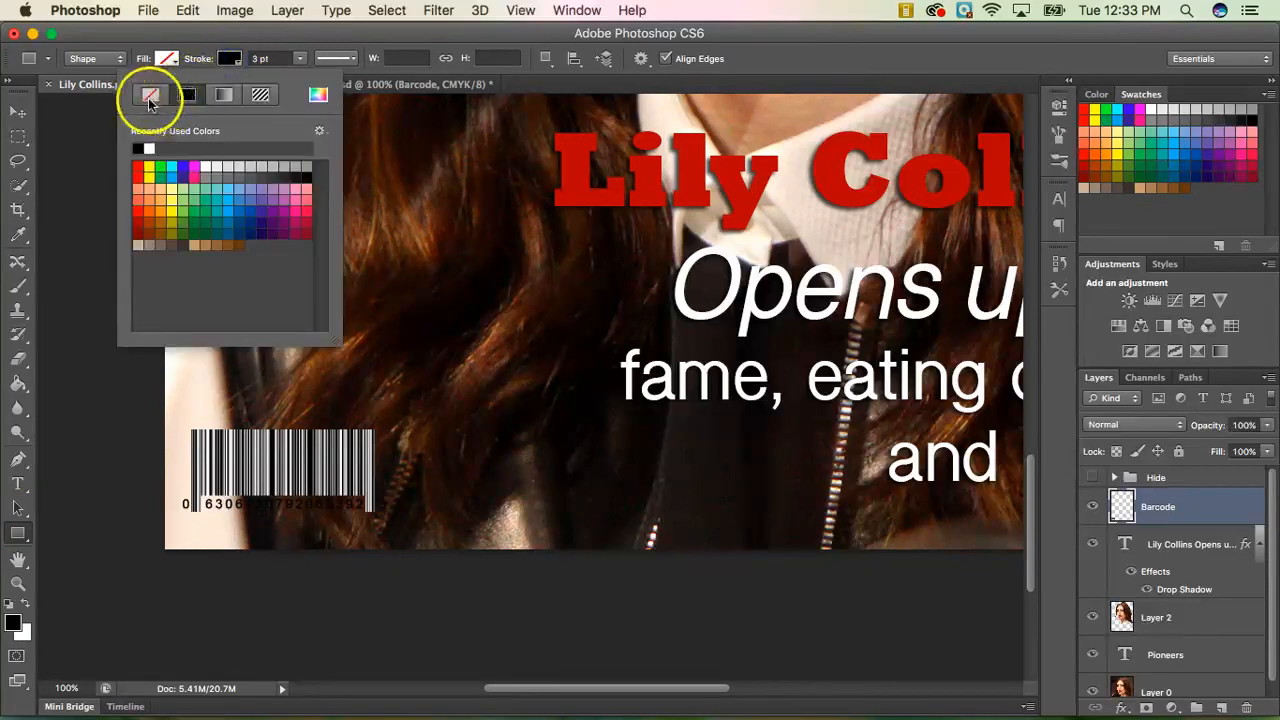
left_click(149, 94)
left_click(168, 58)
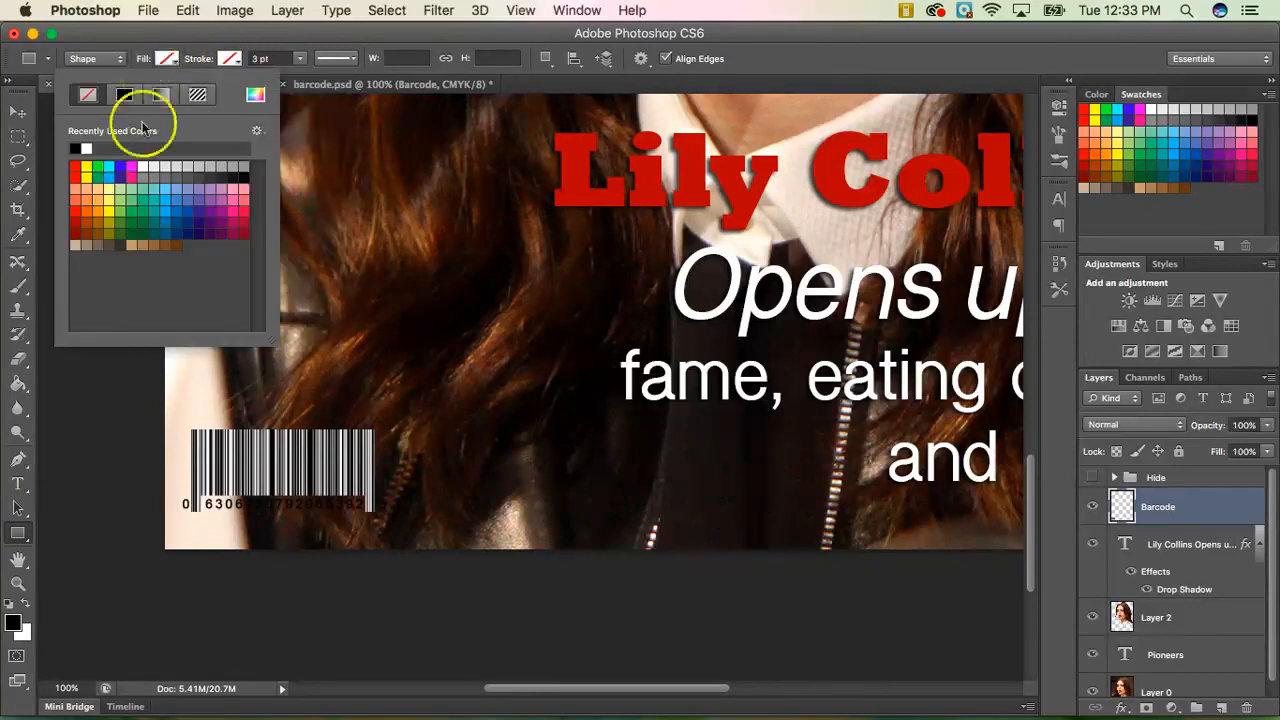
left_click(86, 148)
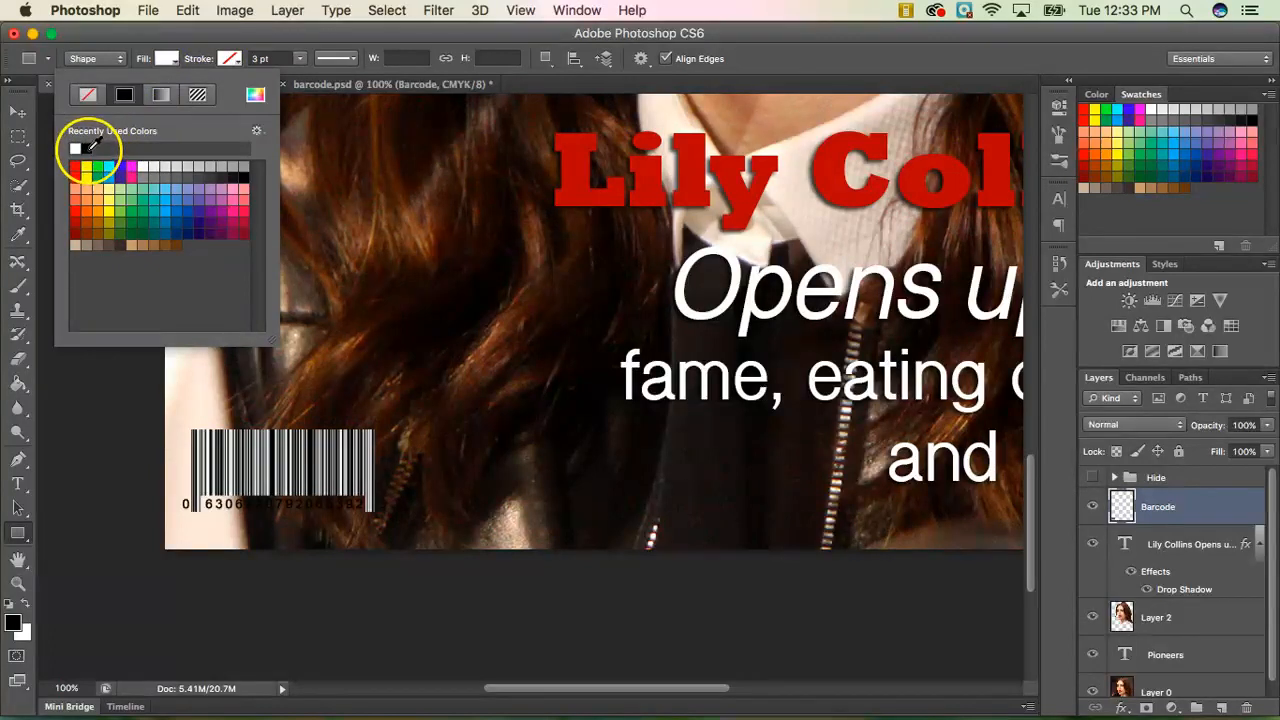
left_click(752, 50)
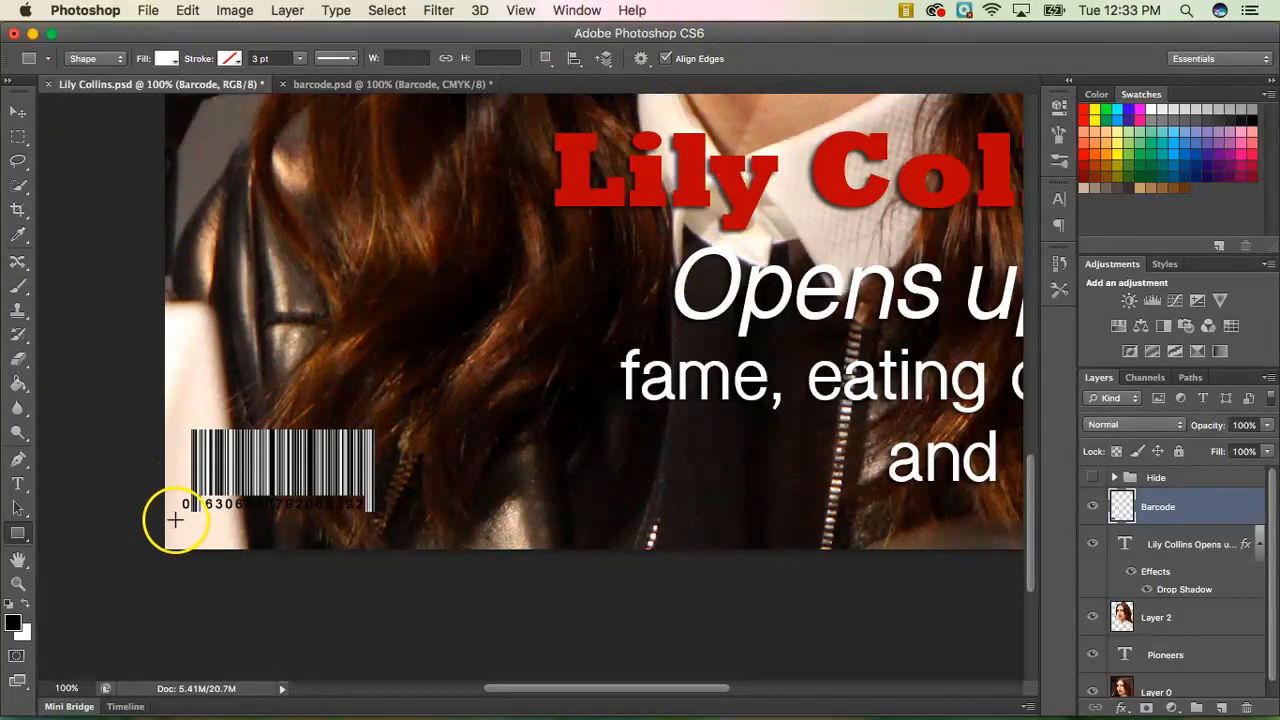
left_click_drag(175, 519, 389, 418)
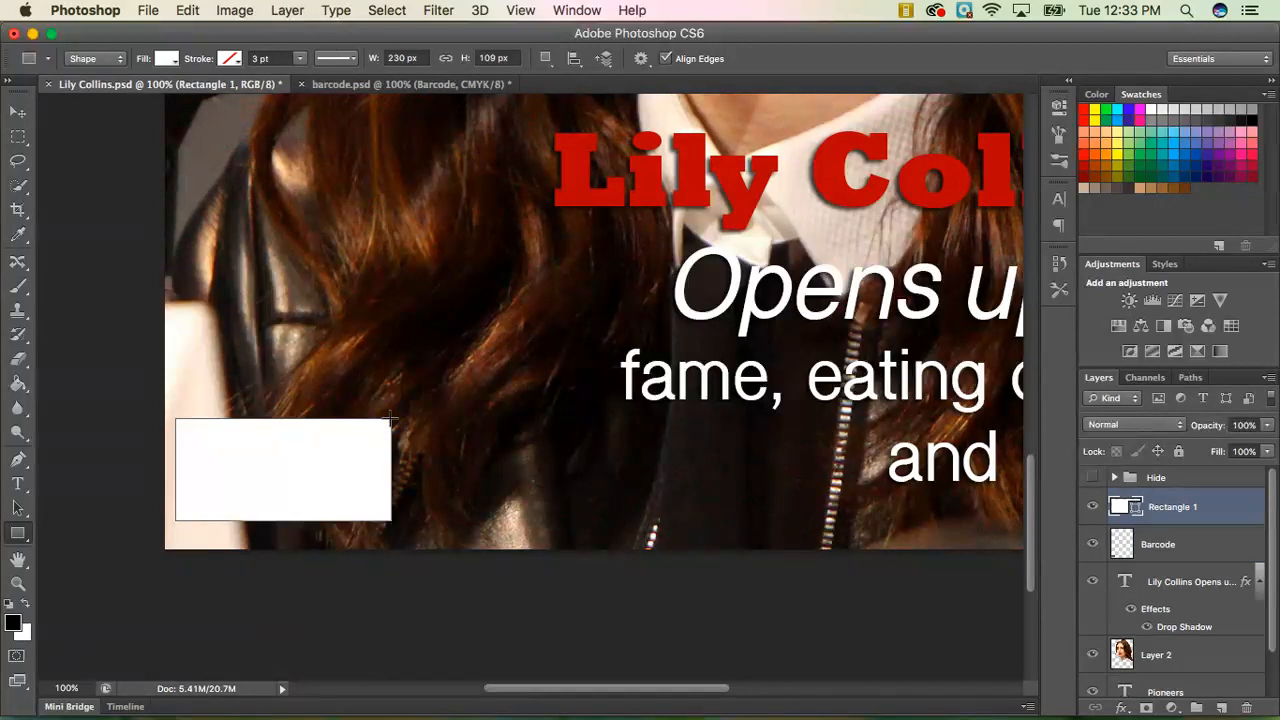
Step: Move the white rectangle's layer directly below the Barcode layer and keep it selected
left_click(1209, 509)
left_click_drag(1209, 509, 1208, 563)
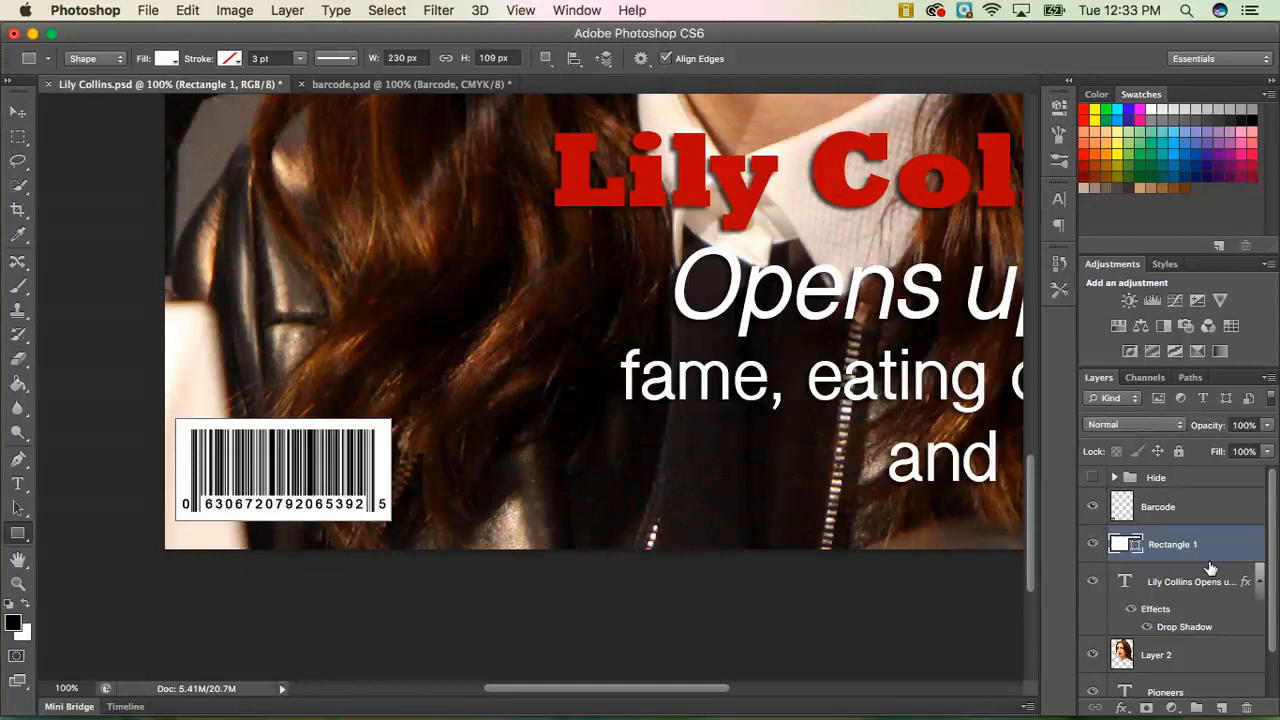
left_click(1210, 545)
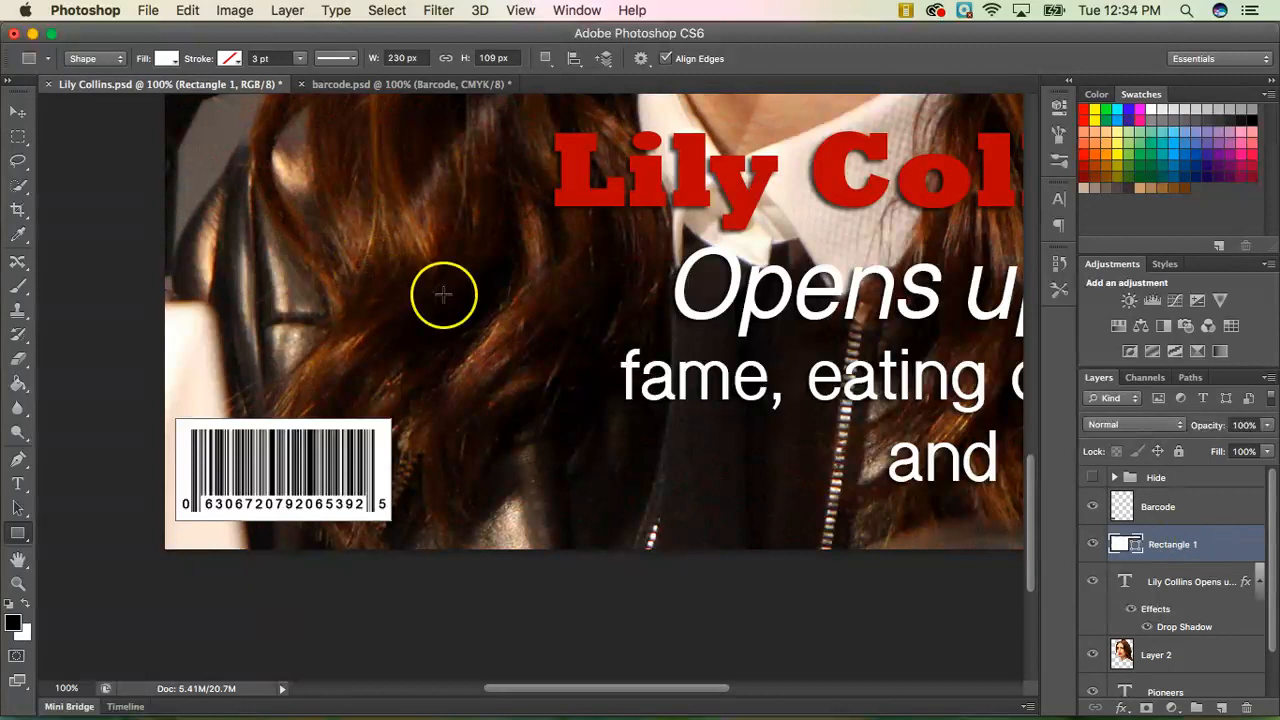